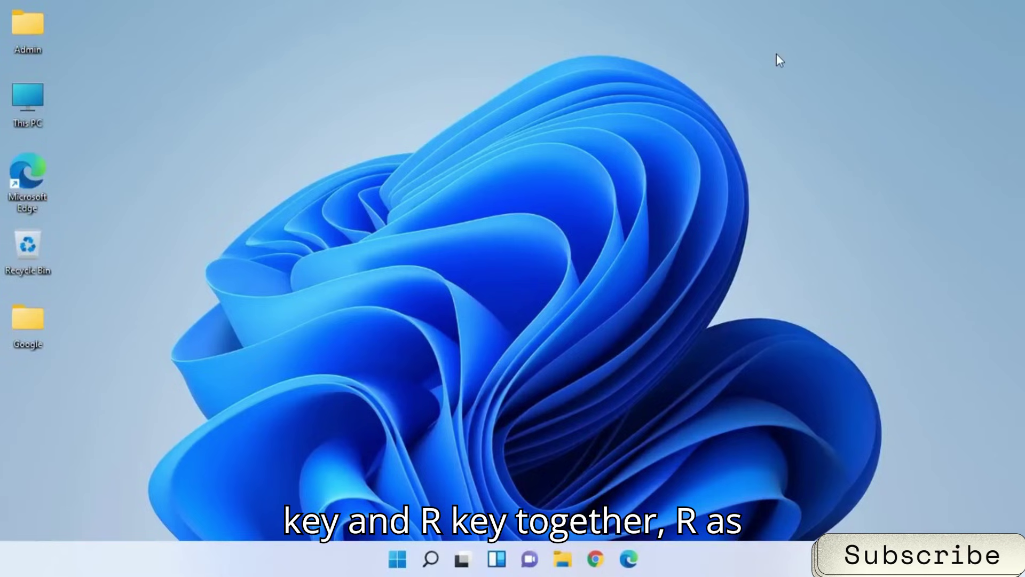
Step: Run 'prefetch' from the Run dialog to open the C:\Windows\Prefetch folder
key(super+r)
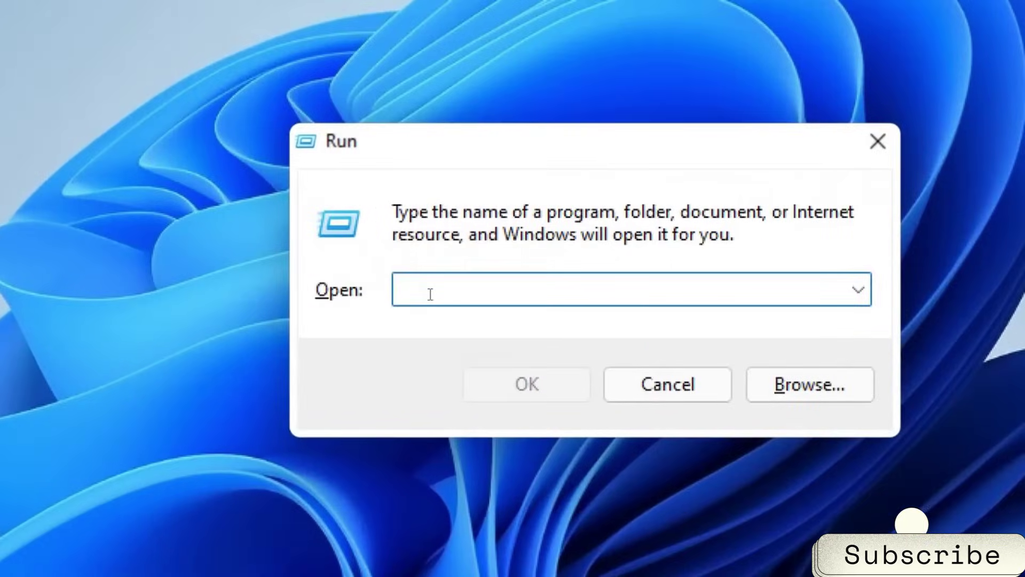
text(prefetch)
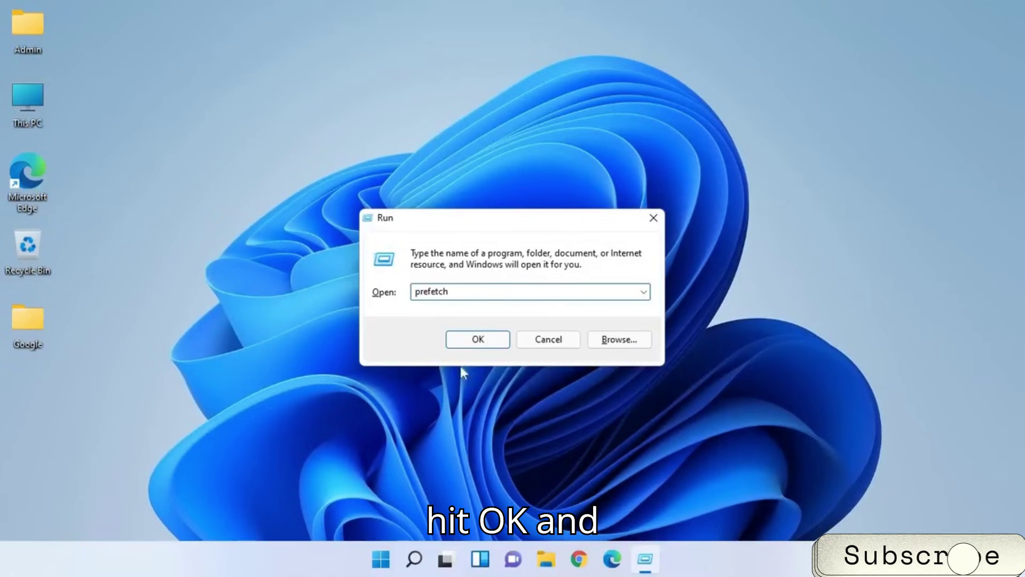
click(478, 340)
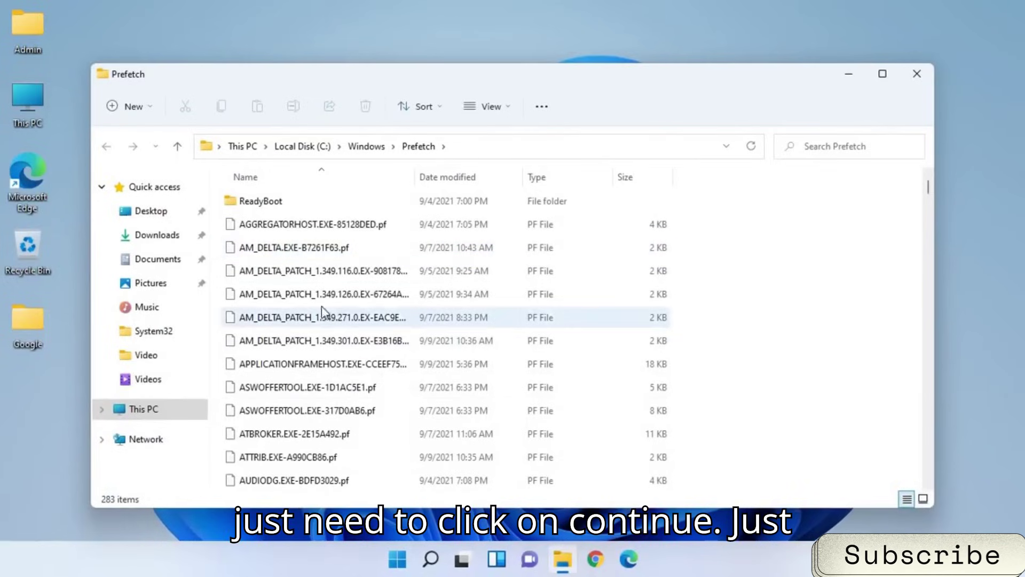
Step: Select all 283 items in the Prefetch folder and permanently delete them
click(316, 272)
click(342, 227)
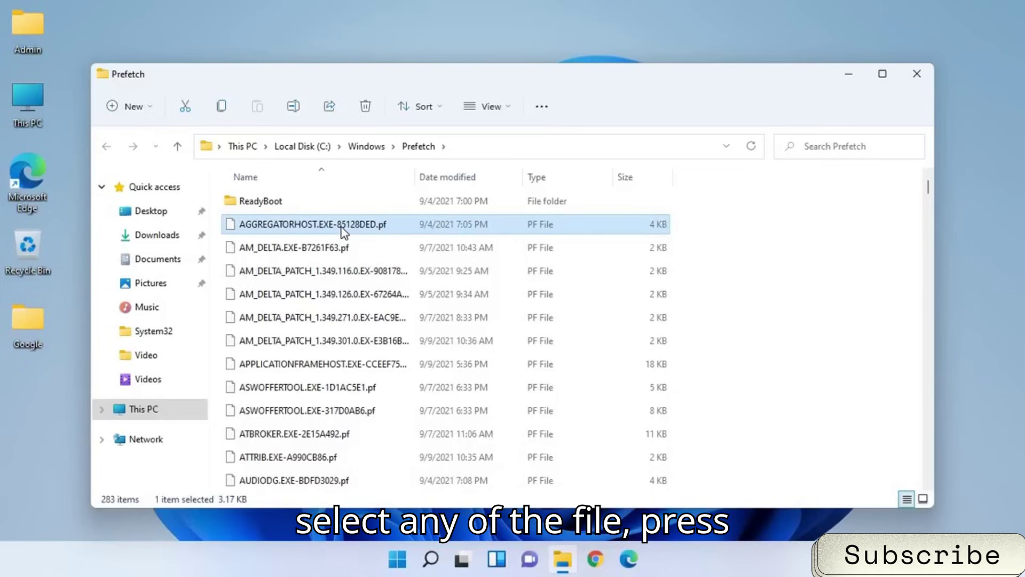
key(ctrl+a)
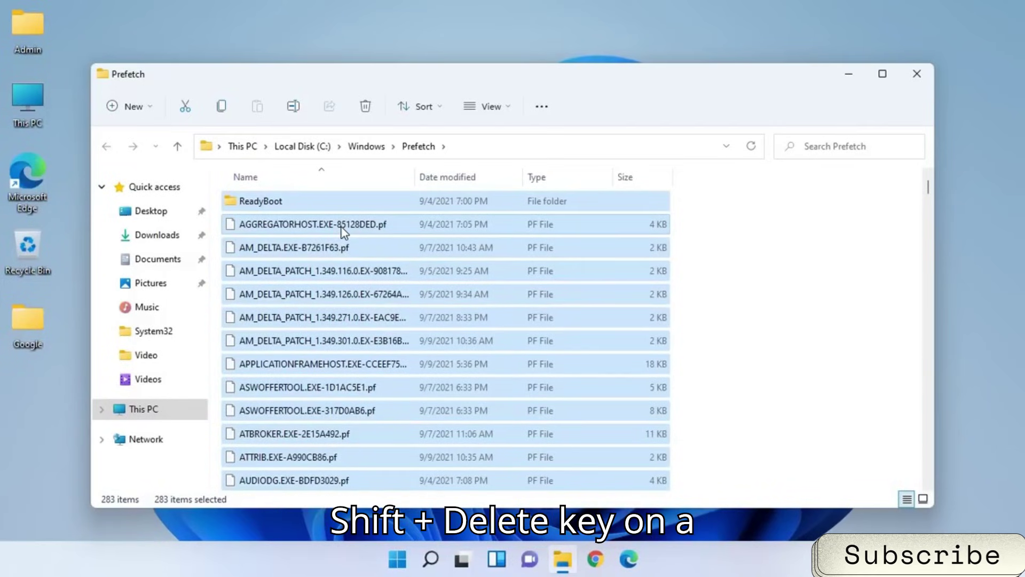
key(shift+Delete)
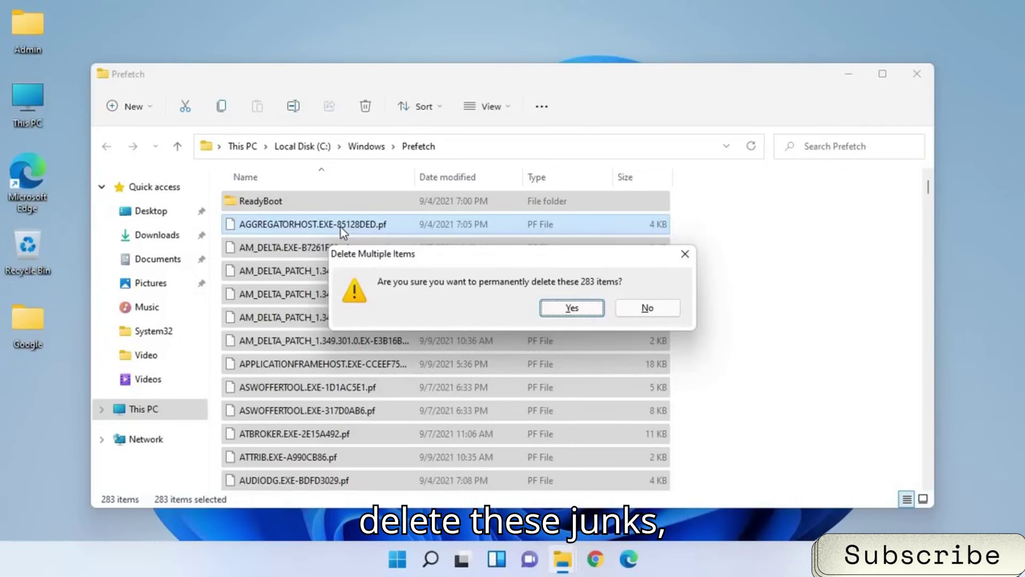
click(572, 308)
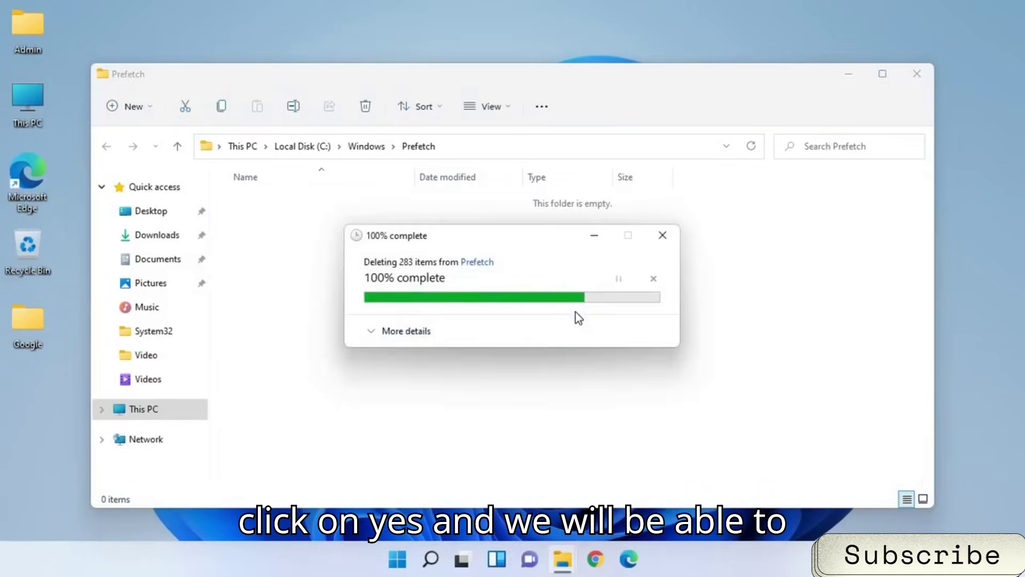
Step: Close the emptied Prefetch window and run 'temp' to open C:\Windows\Temp
click(917, 78)
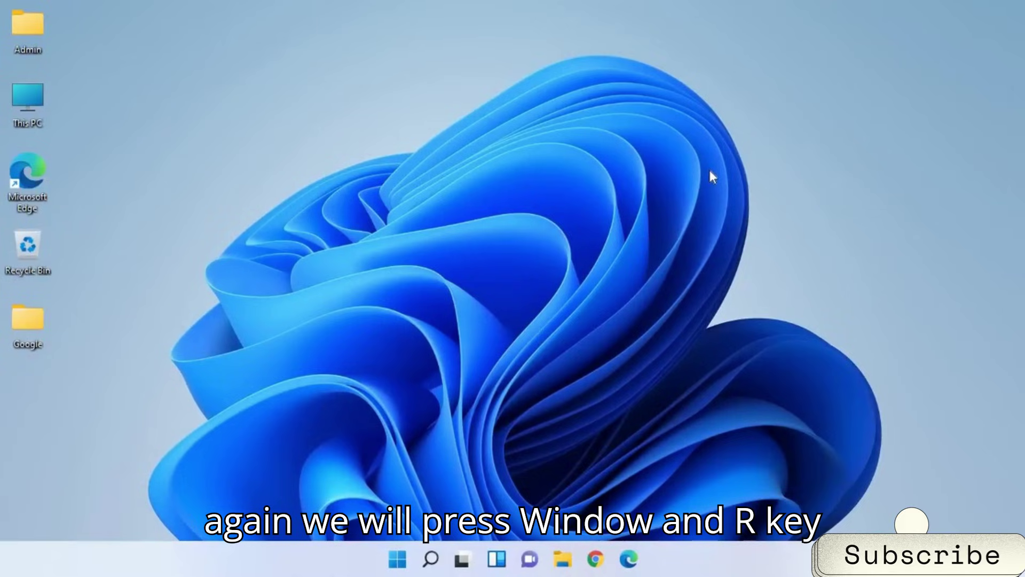
key(super+r)
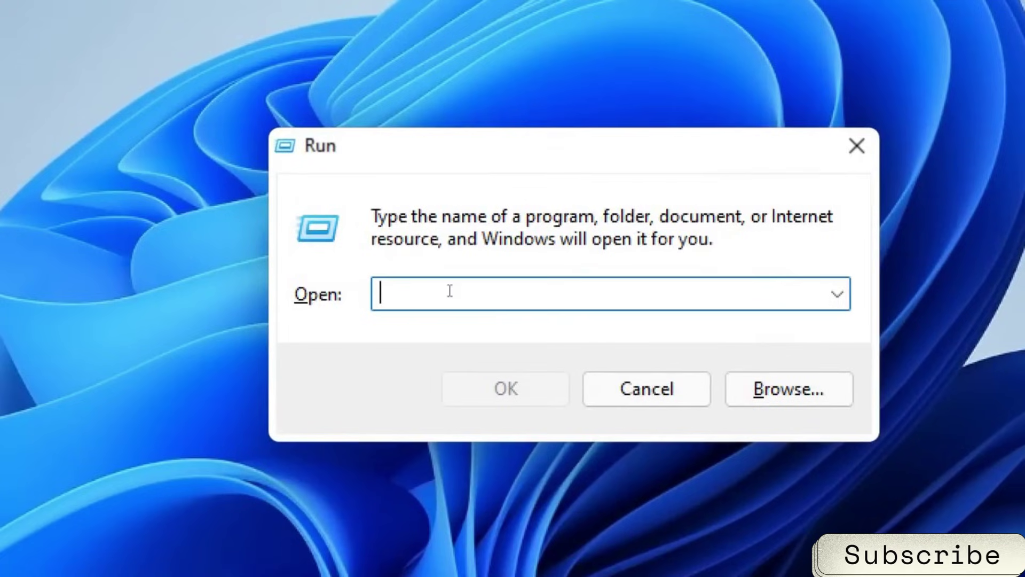
text(te)
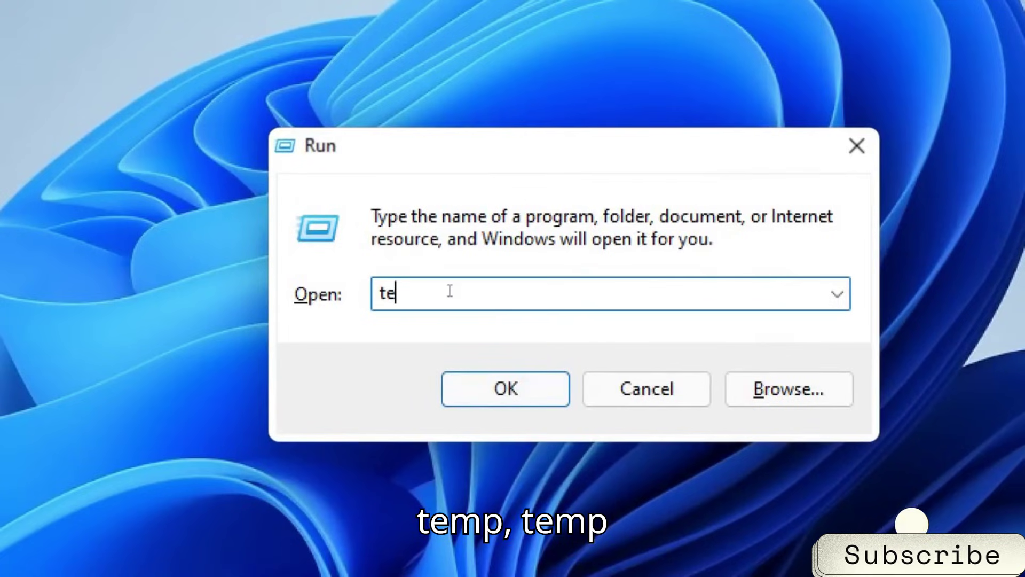
text(mp)
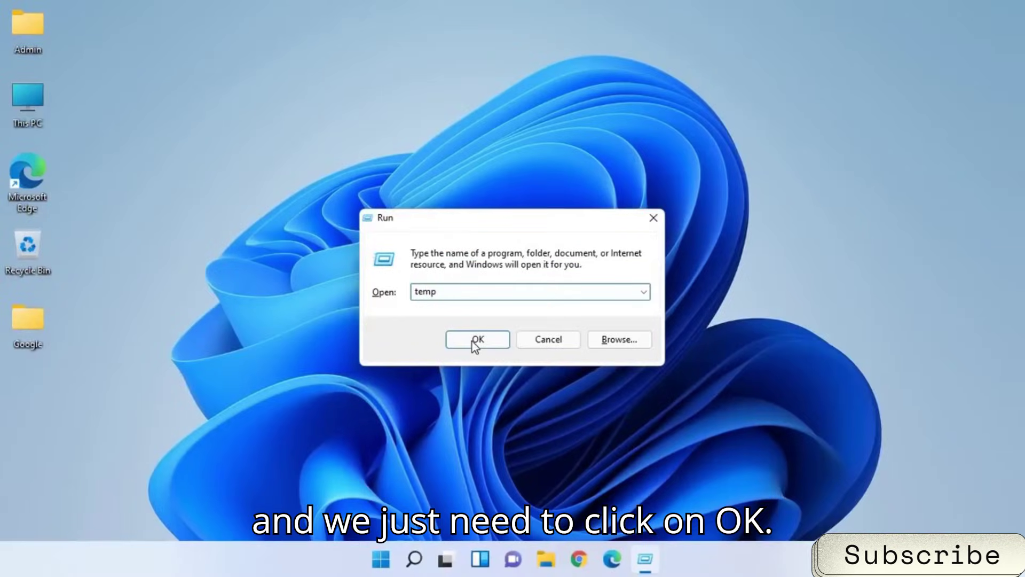
click(477, 339)
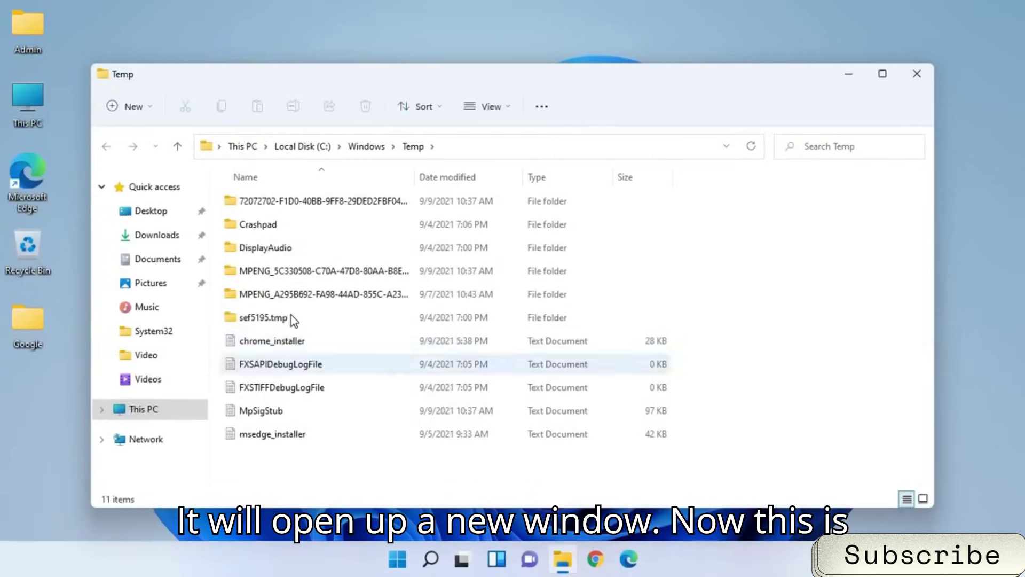
Step: Permanently delete all 11 items in C:\Windows\Temp and close the emptied window
click(293, 314)
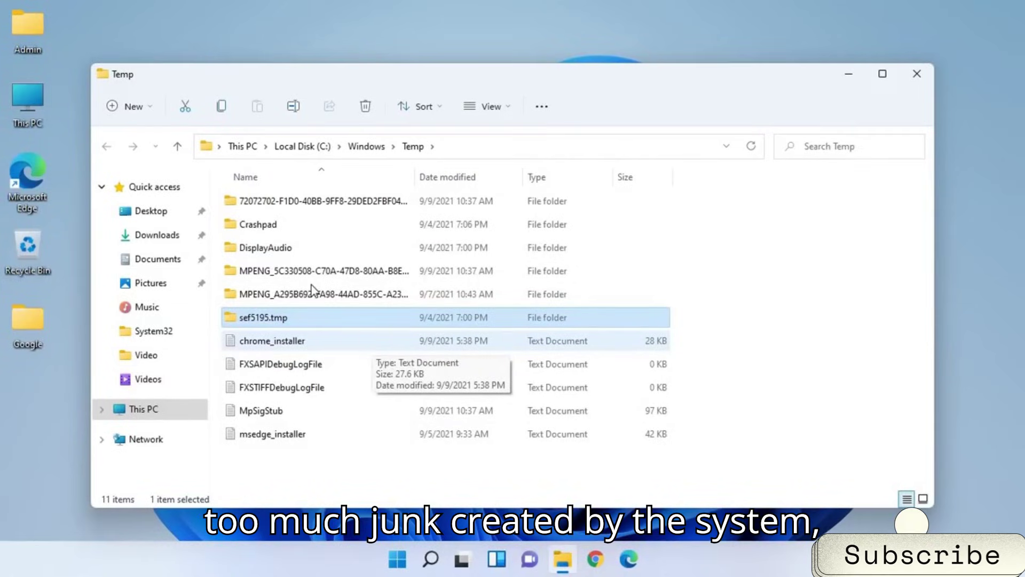
click(276, 254)
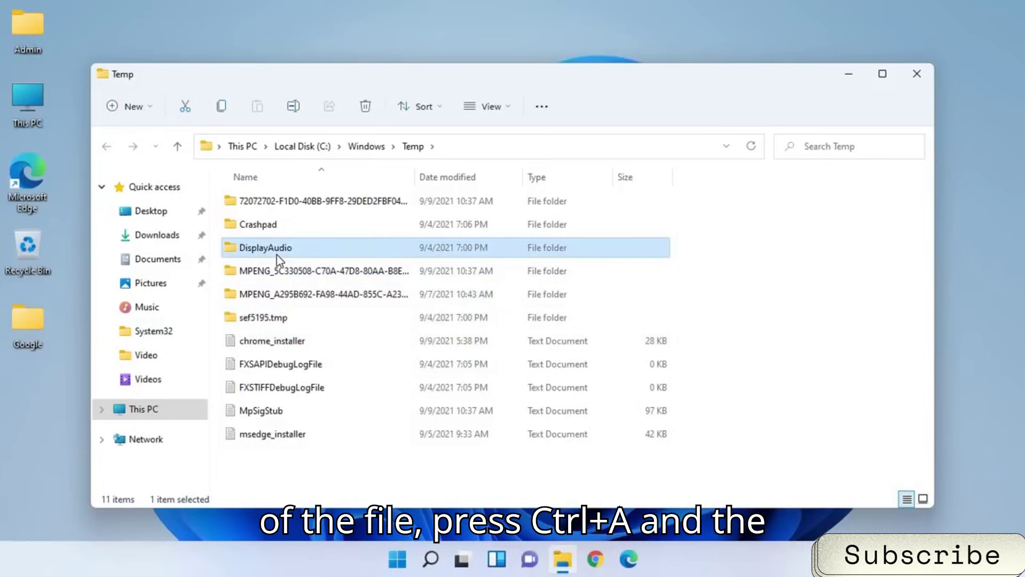
key(ctrl+a)
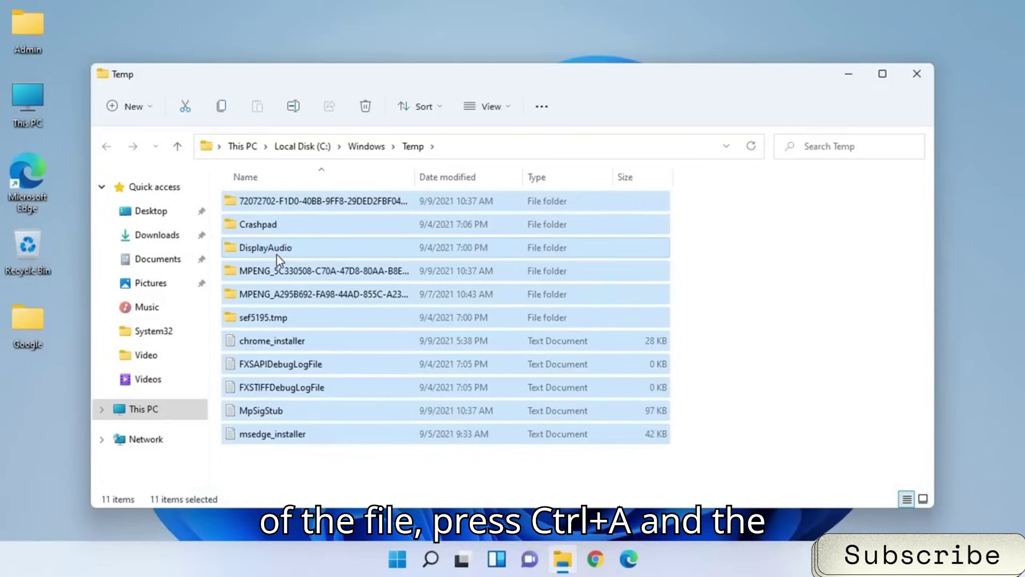
key(shift+Delete)
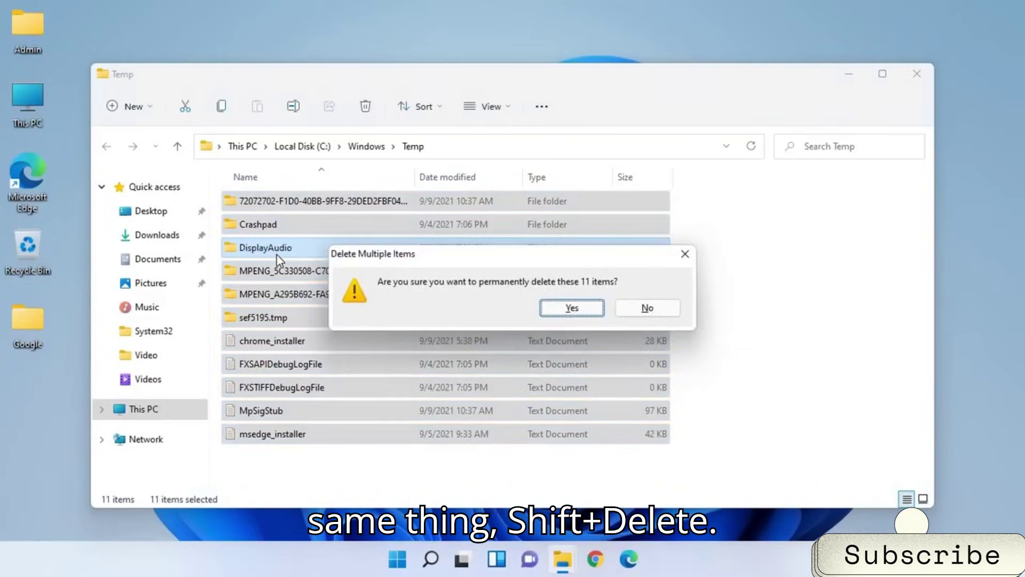
key(Return)
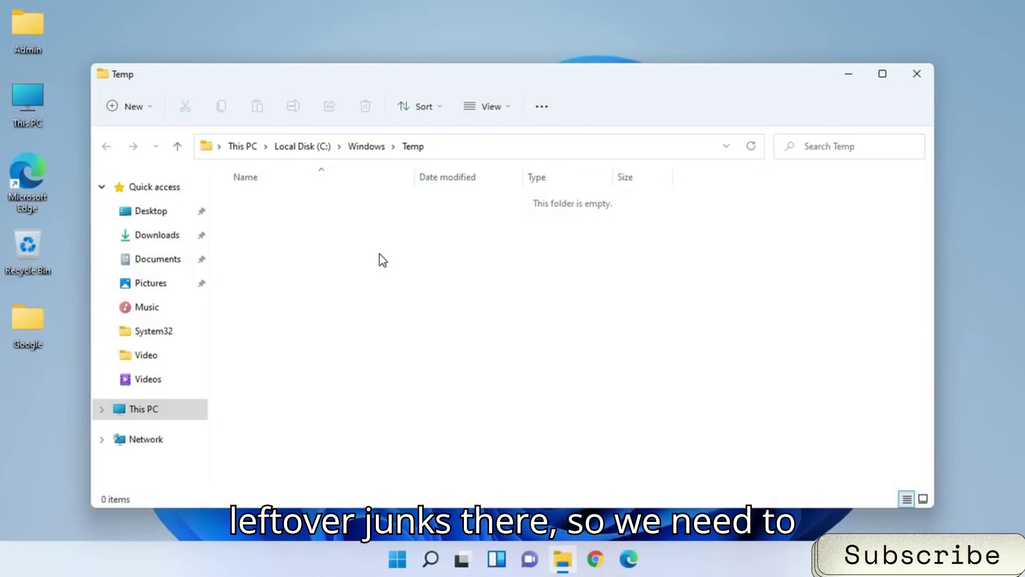
click(927, 81)
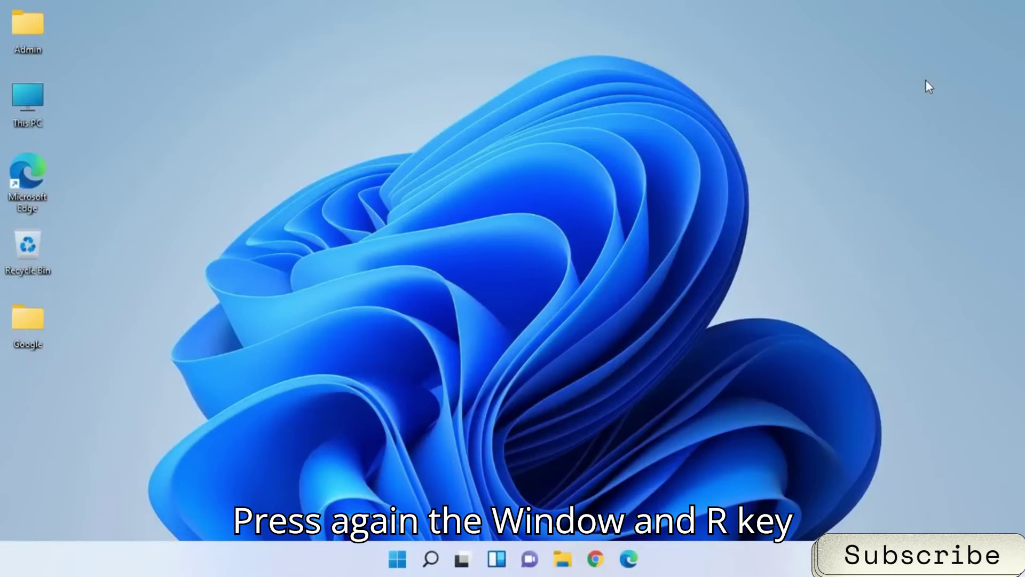
Step: Run '%temp%' to open the user's AppData\Local\Temp folder with 56 items
key(super+r)
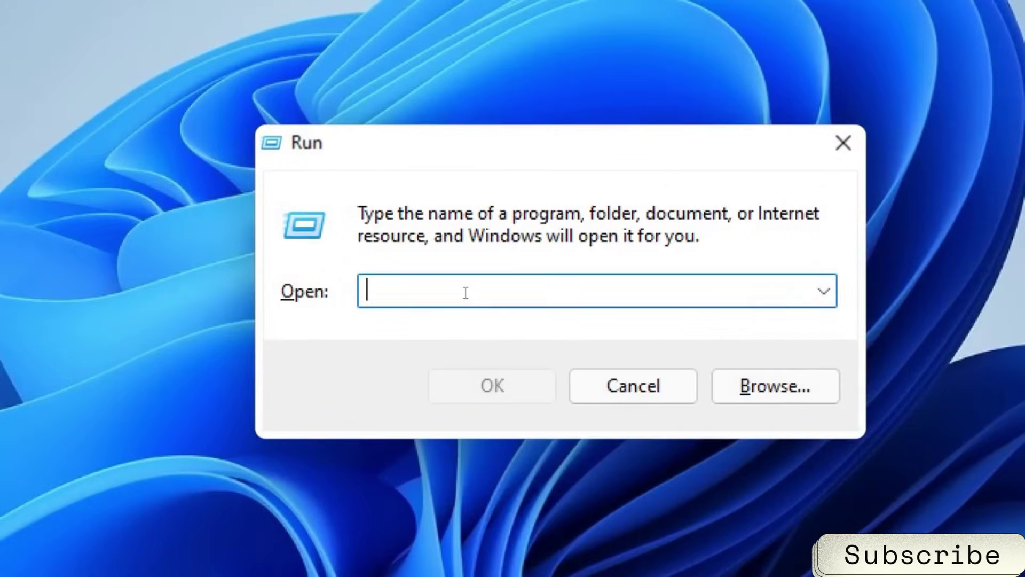
text(%)
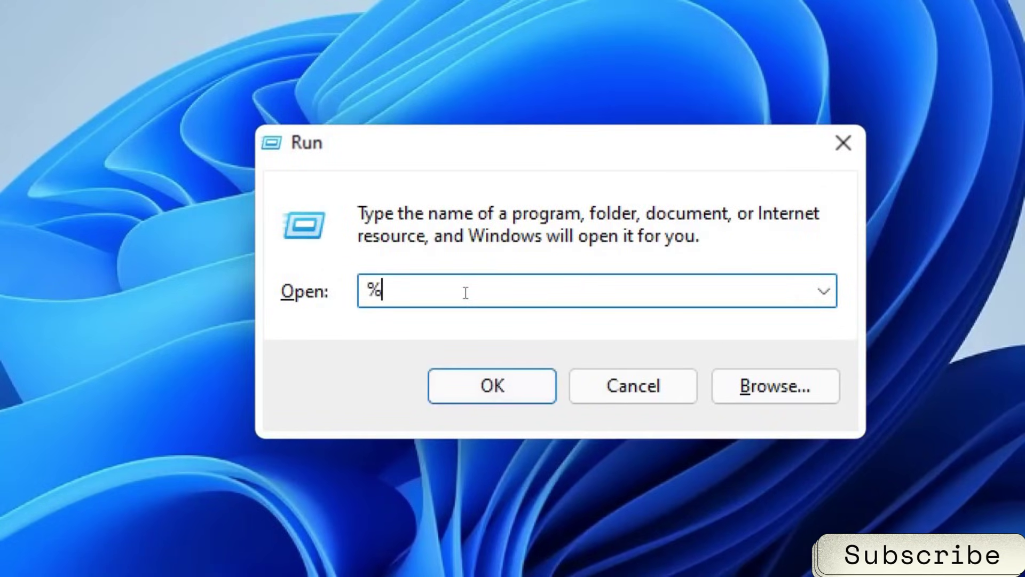
text(temp%)
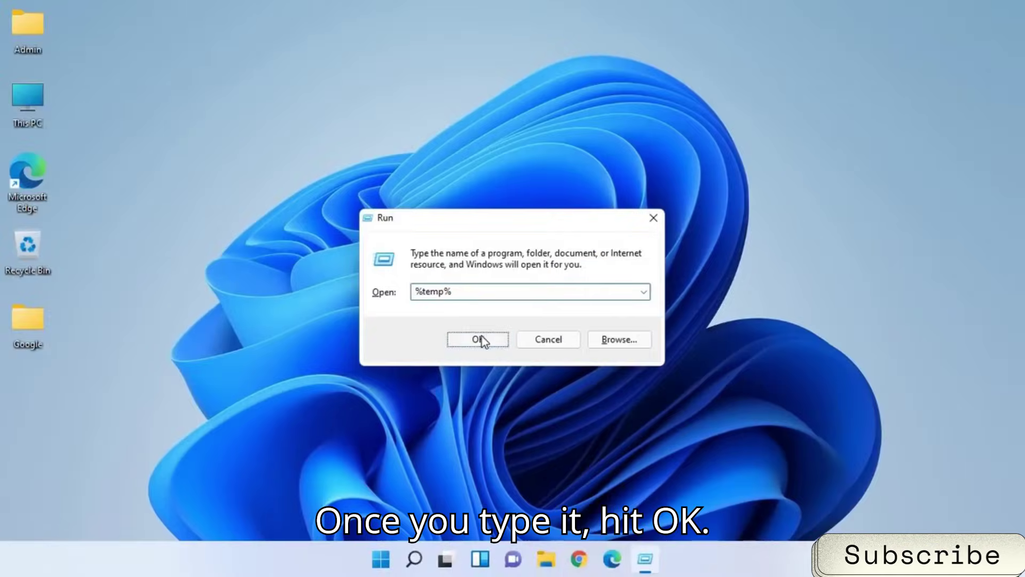
click(501, 342)
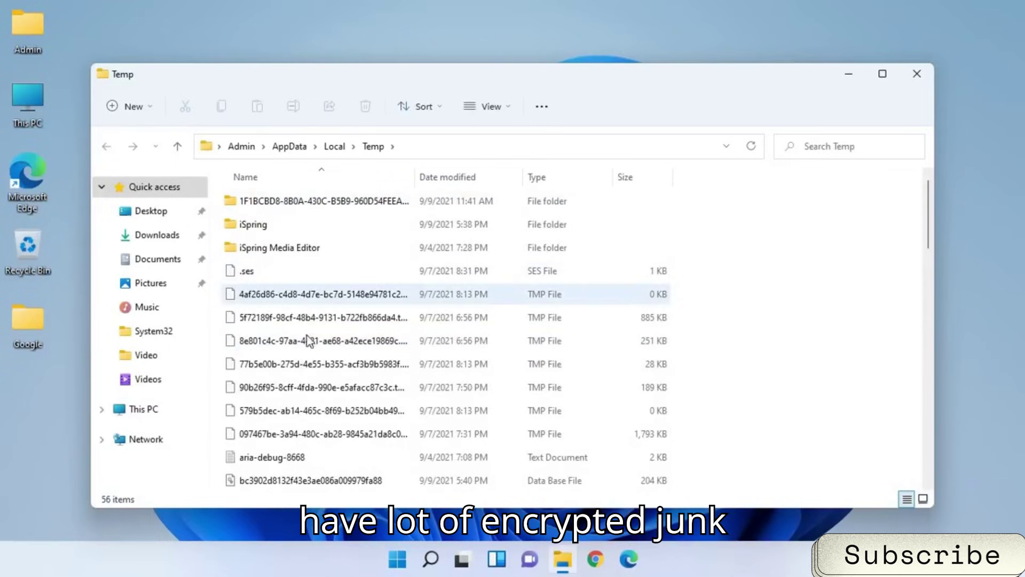
Step: Permanently delete all 56 %temp% items, skipping the in-use AVI and WAV files
click(333, 395)
scroll(333, 395, down, 8)
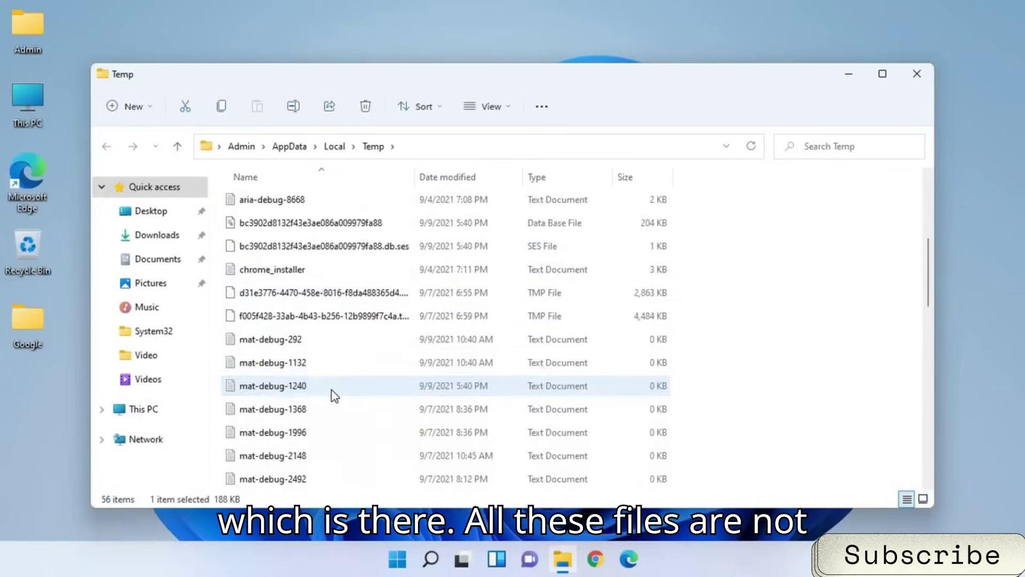
scroll(335, 395, up, 8)
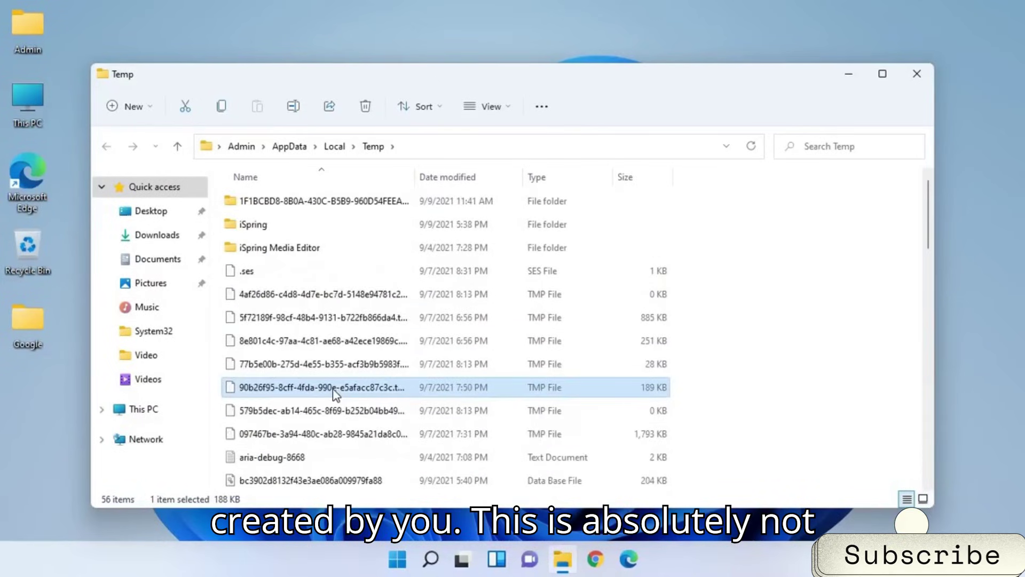
click(375, 342)
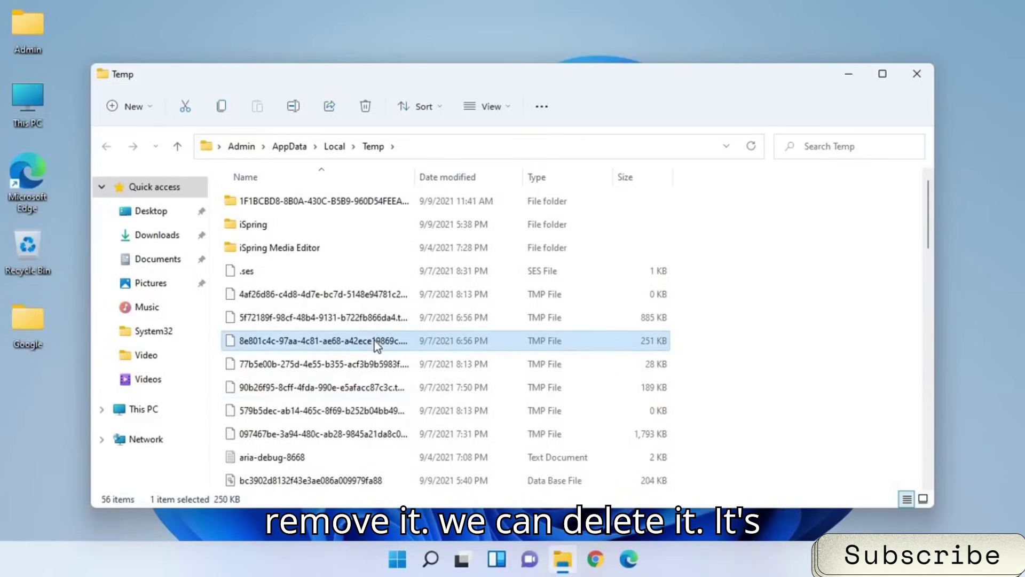
click(297, 251)
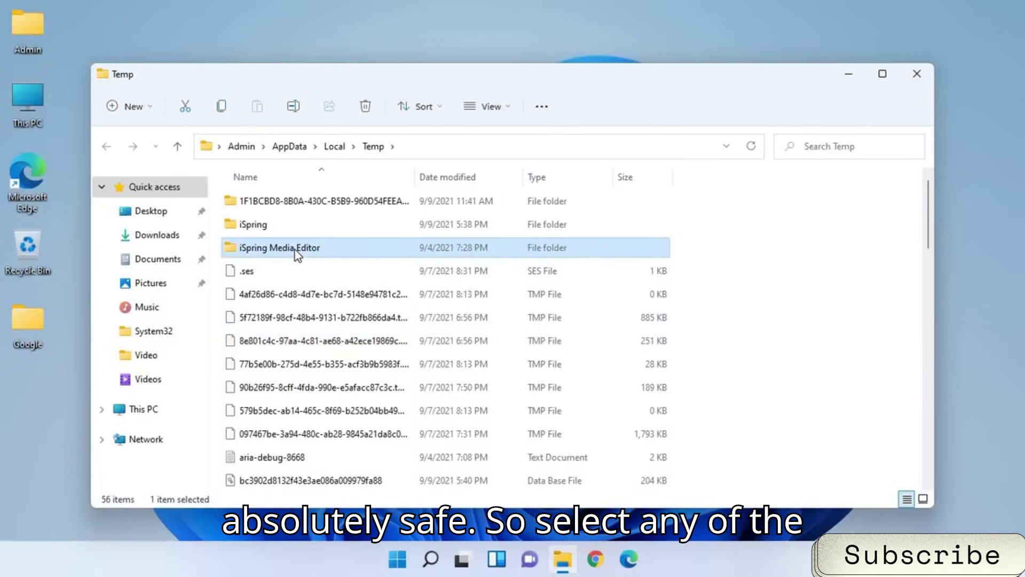
key(ctrl+a)
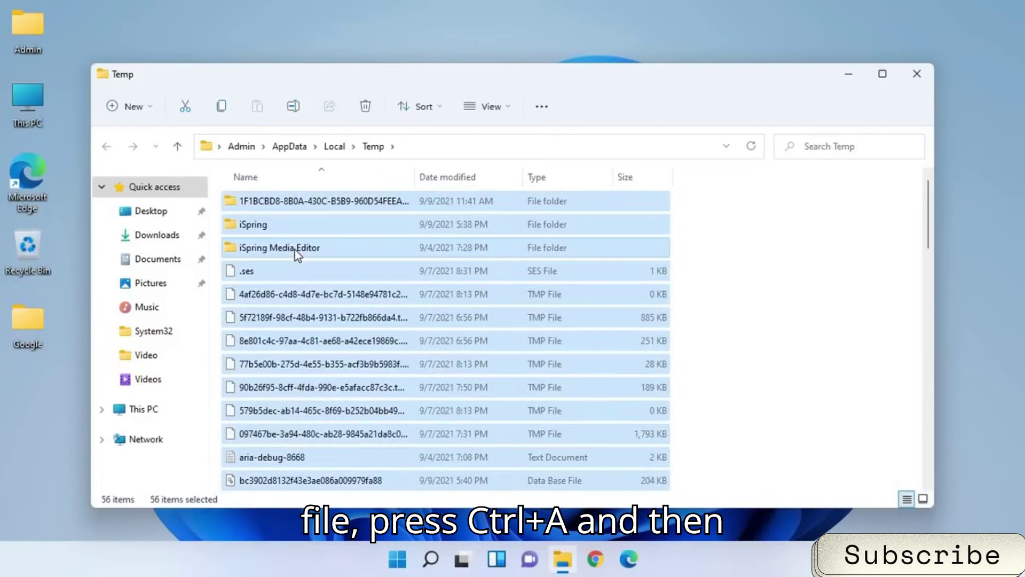
key(shift+Delete)
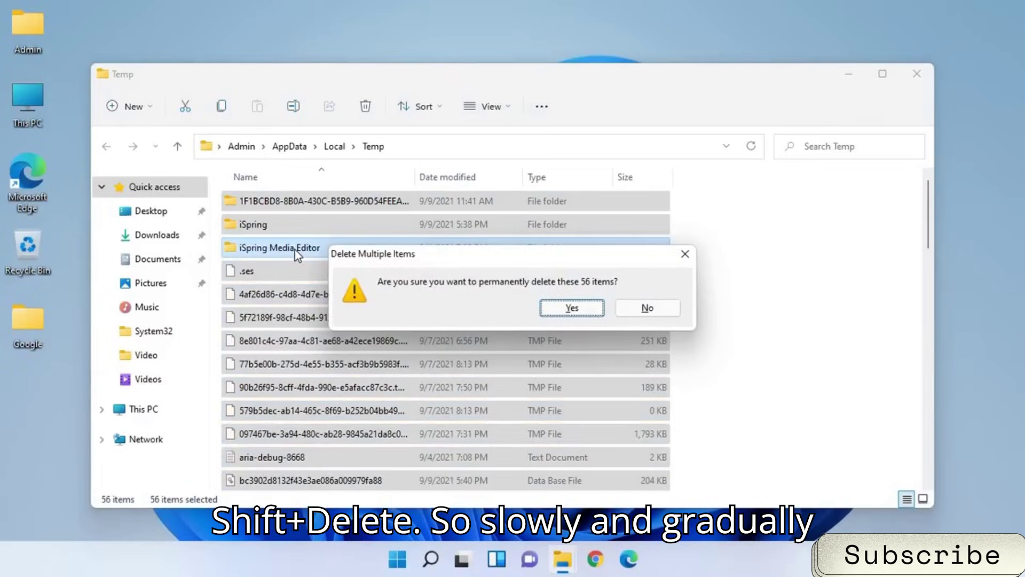
key(Return)
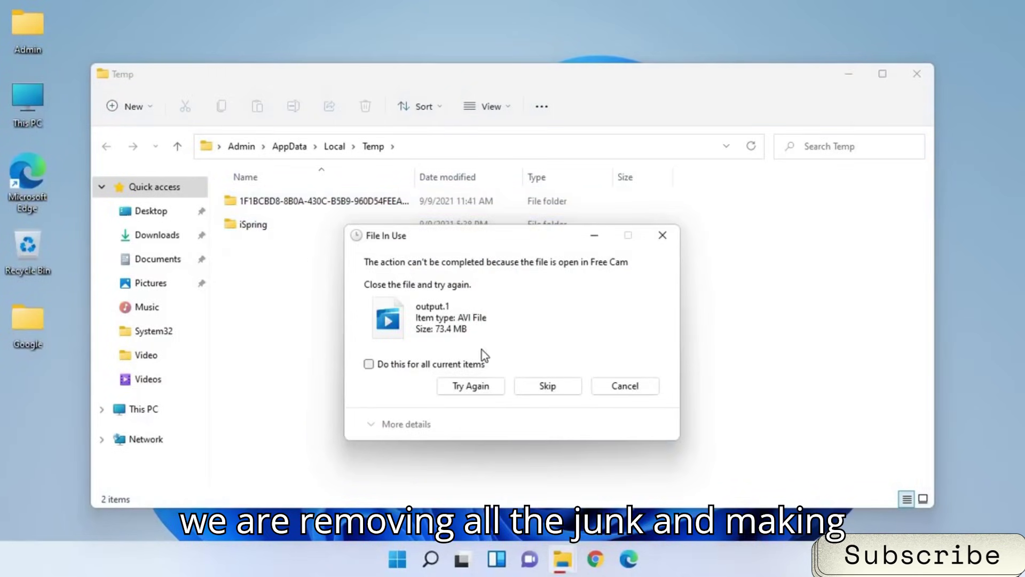
click(544, 388)
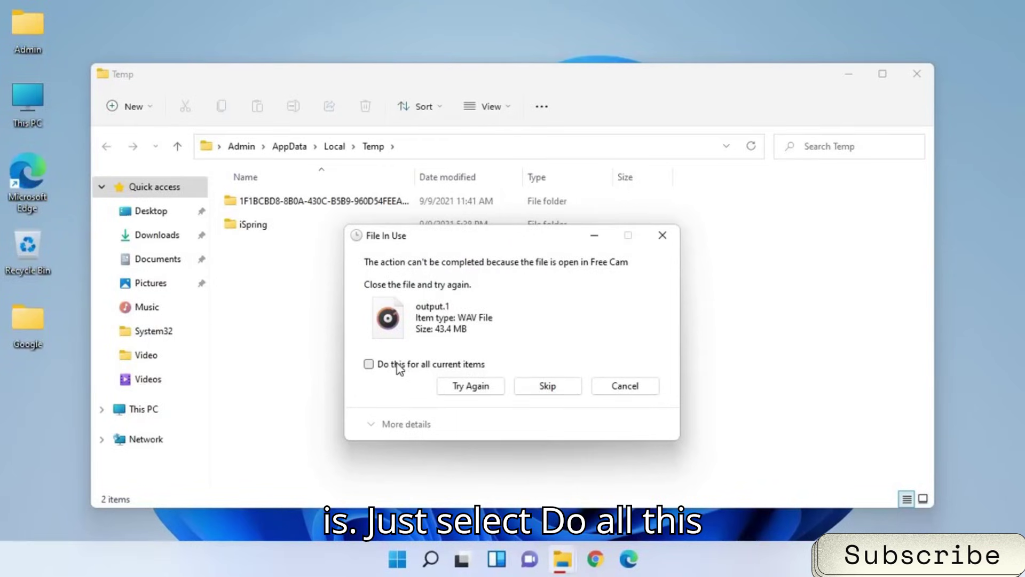
click(562, 387)
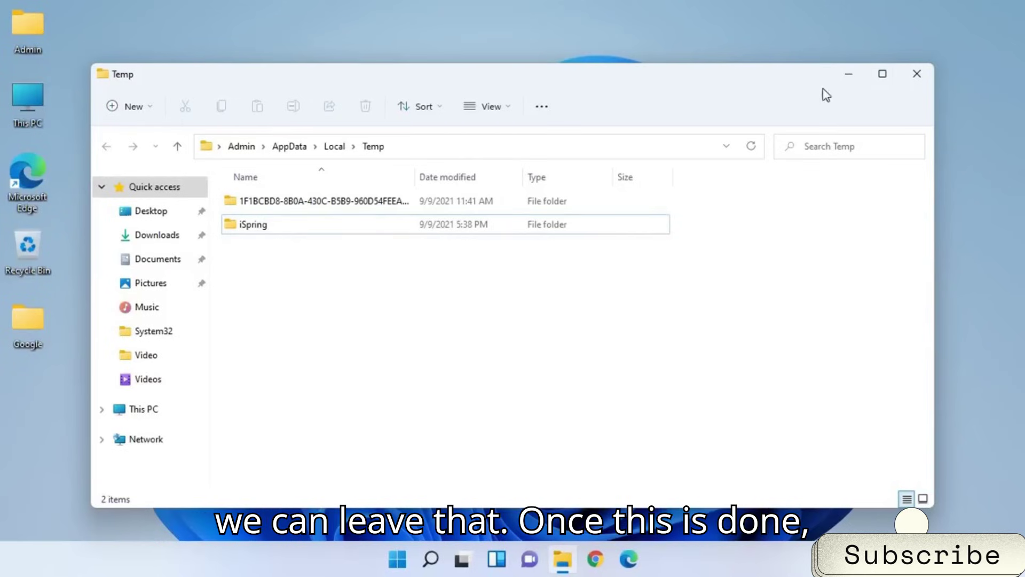
Step: Close the Temp window and run 'cleanmgr' to launch Disk Cleanup
click(917, 74)
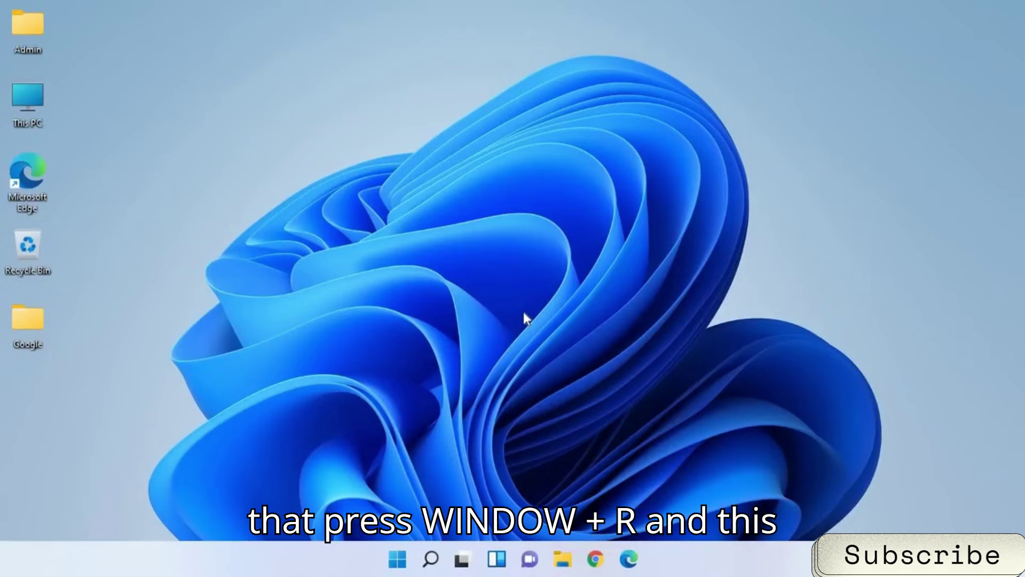
key(super+r)
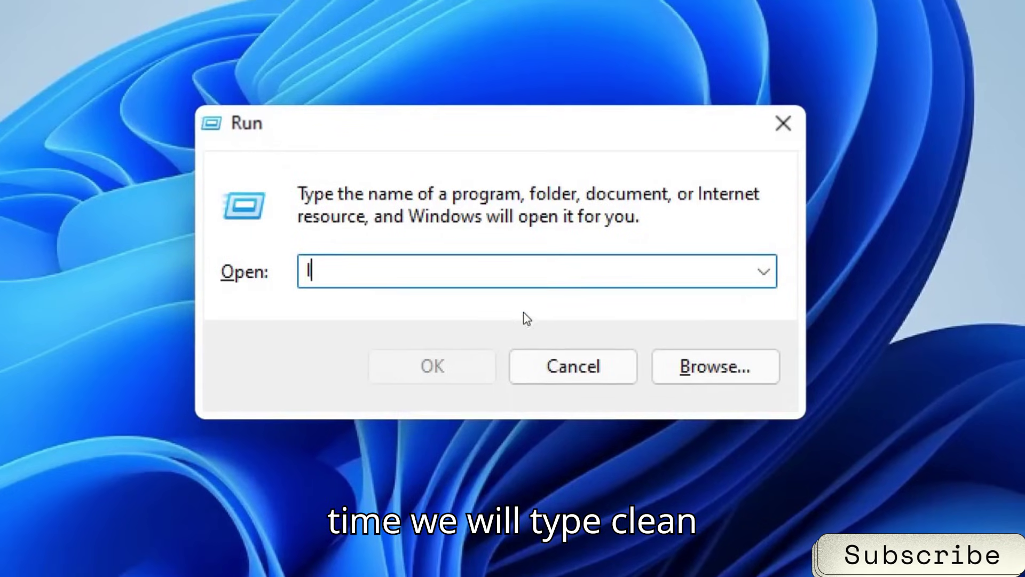
text(cl)
key(BackSpace)
key(BackSpace)
text(cleanmgr)
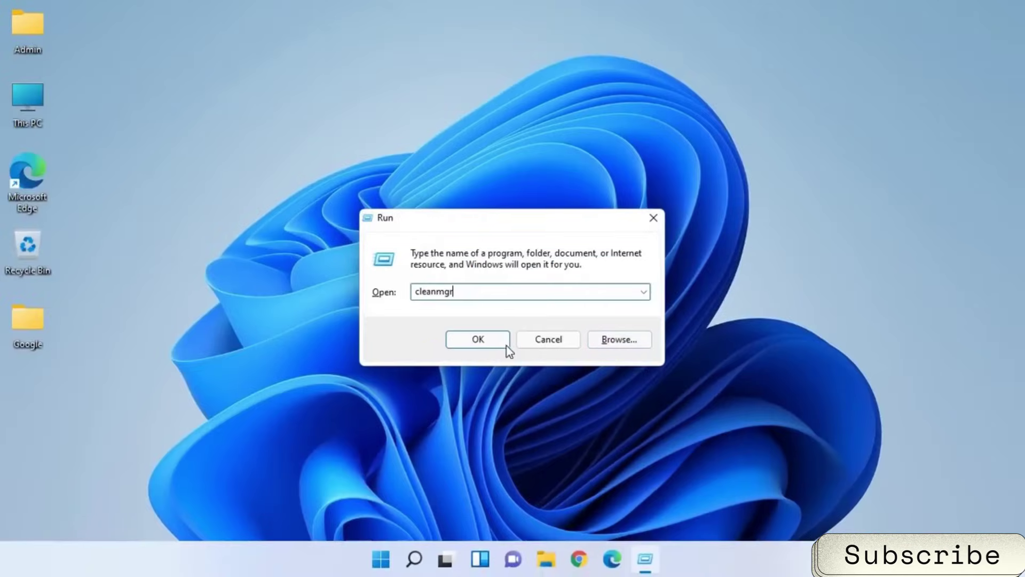
click(480, 371)
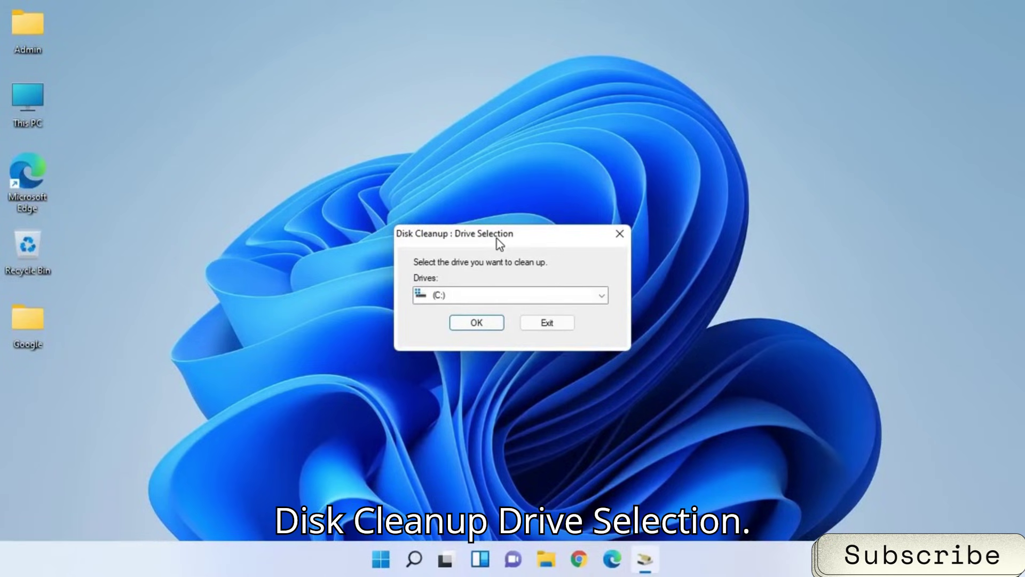
Step: Choose drive C: in Disk Cleanup and scan it
click(490, 295)
click(491, 298)
click(480, 296)
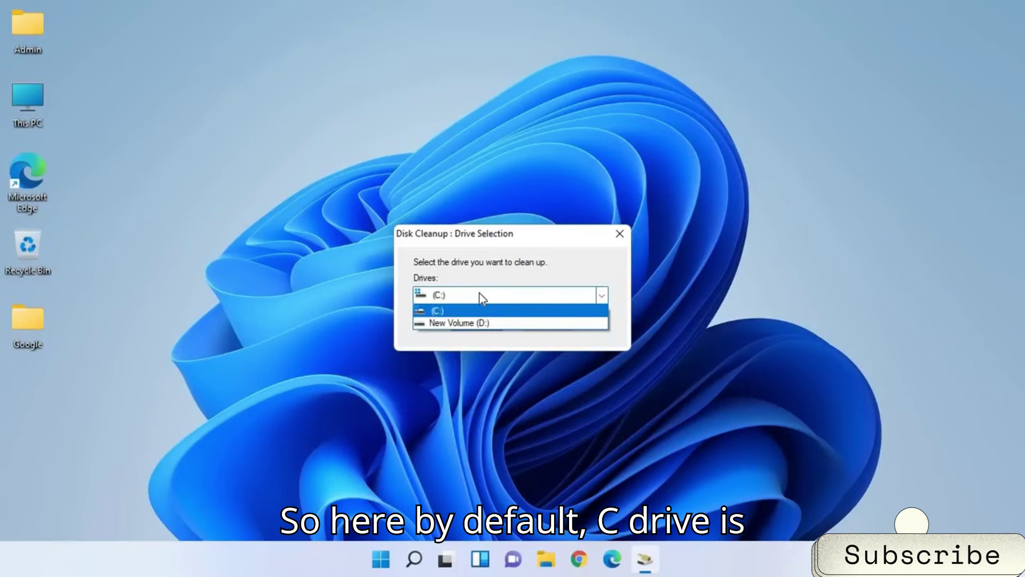
click(481, 297)
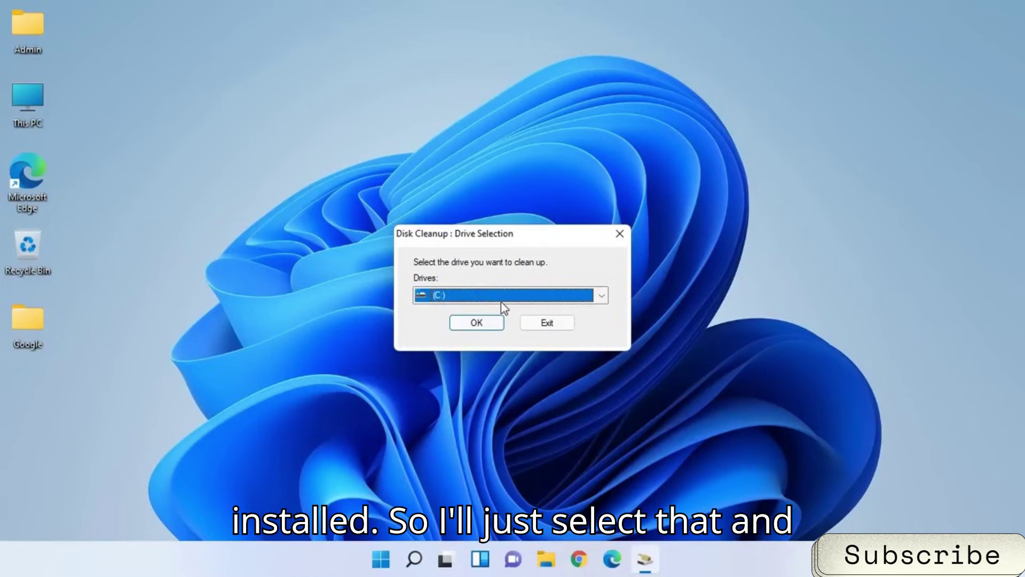
click(483, 328)
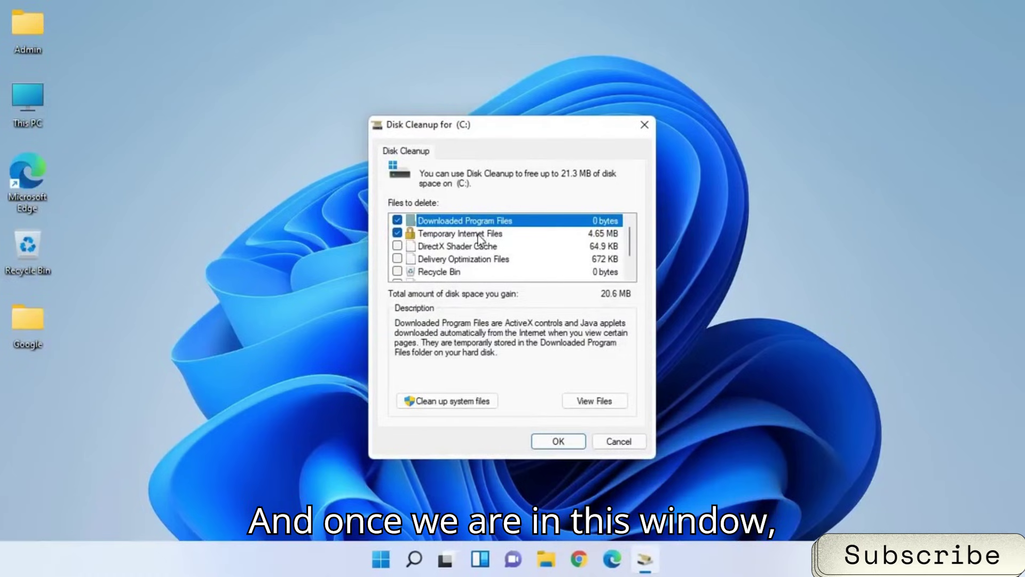
Step: Also check DirectX Shader Cache and Delivery Optimization Files, then permanently delete all checked files
click(397, 245)
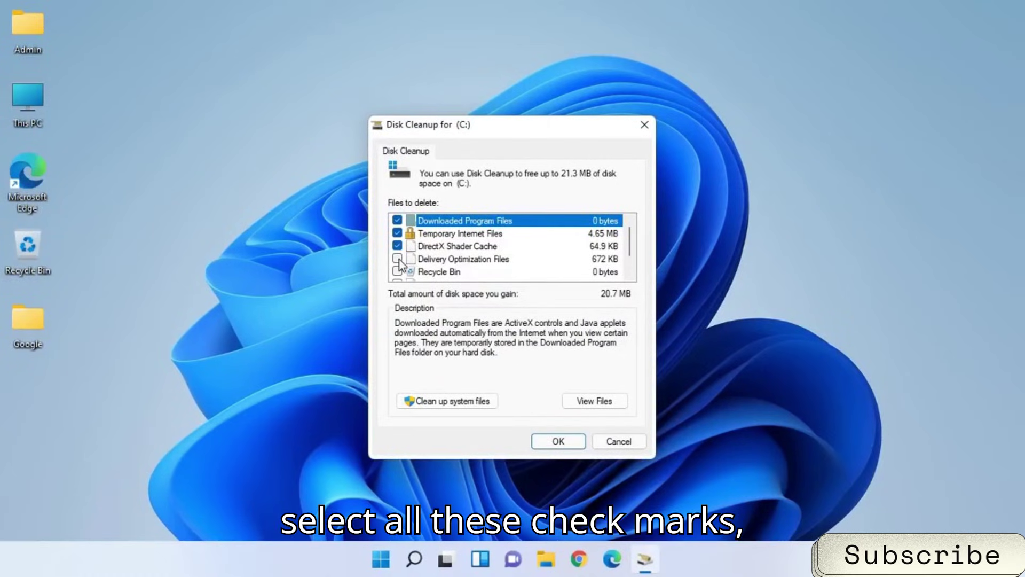
click(397, 258)
scroll(421, 264, down, 1)
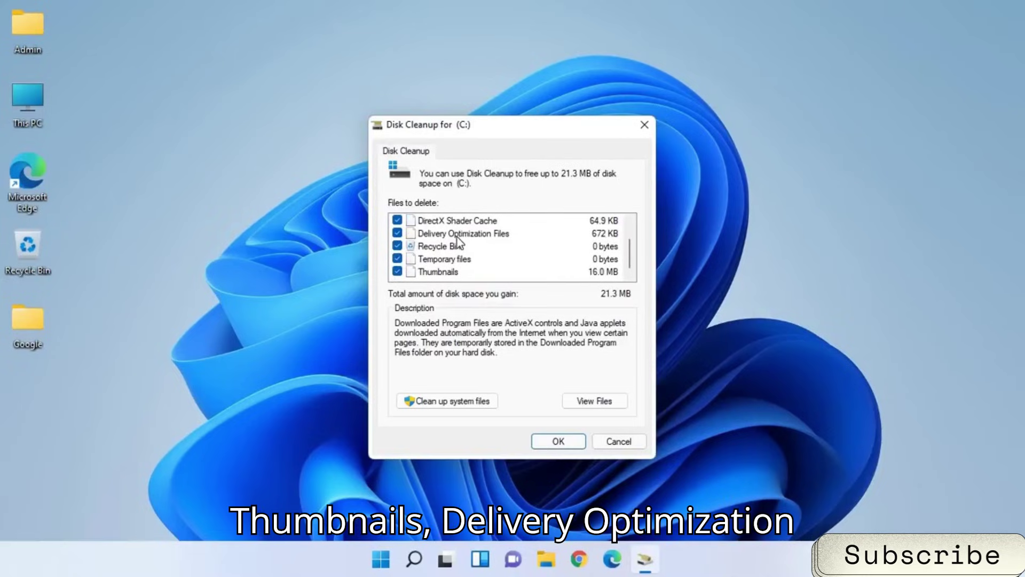
scroll(457, 241, up, 1)
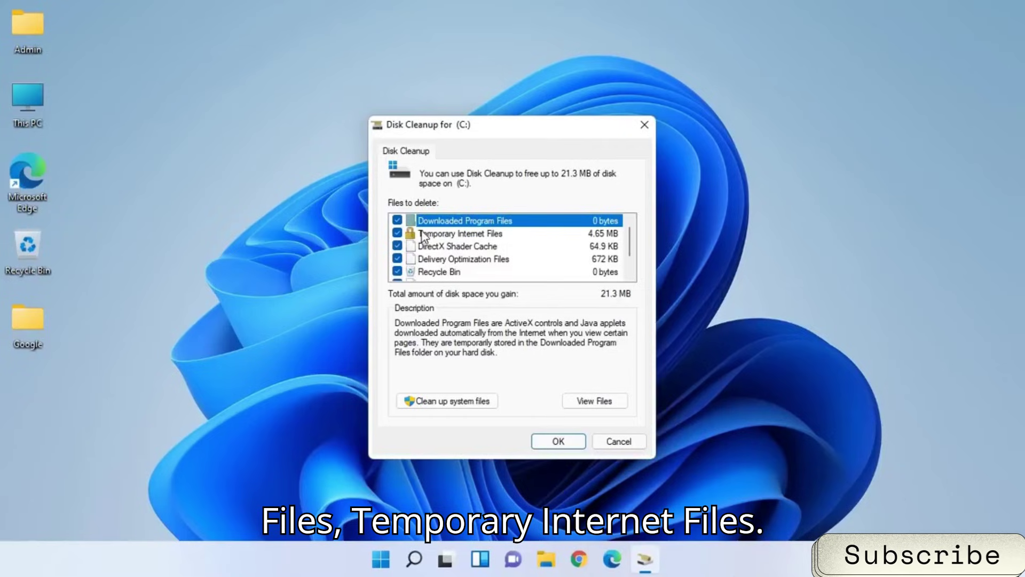
scroll(409, 233, down, 1)
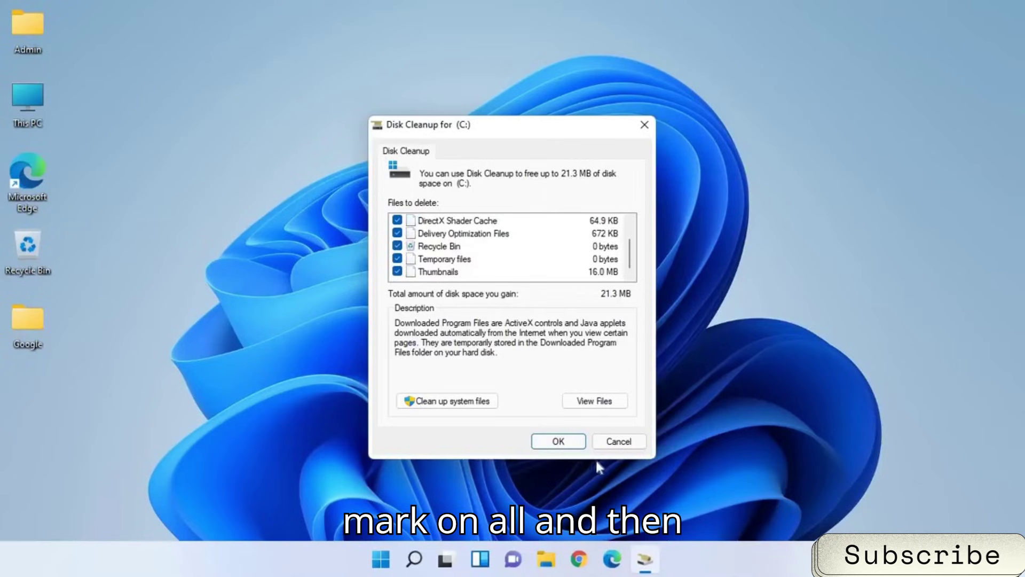
click(568, 441)
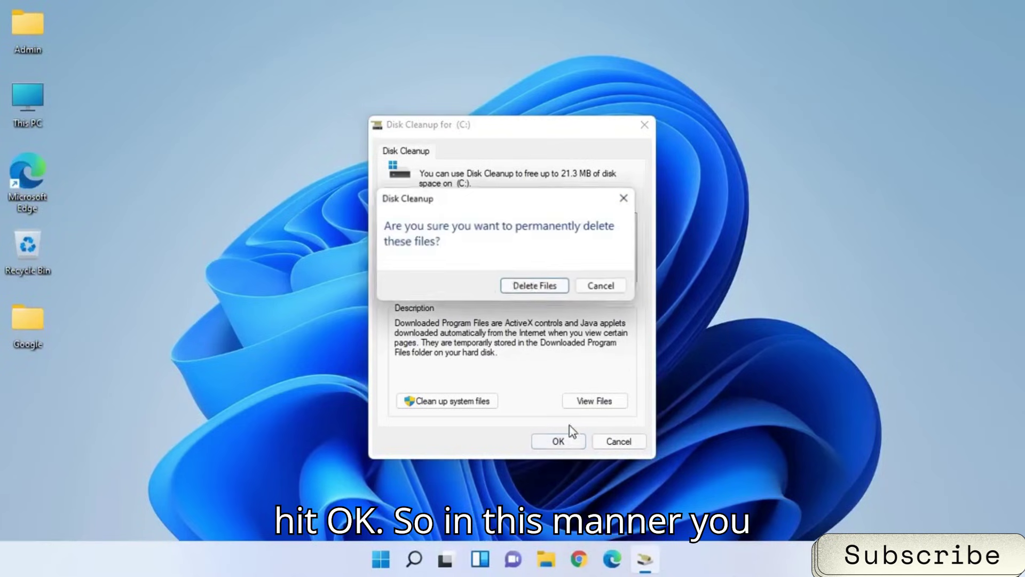
click(526, 287)
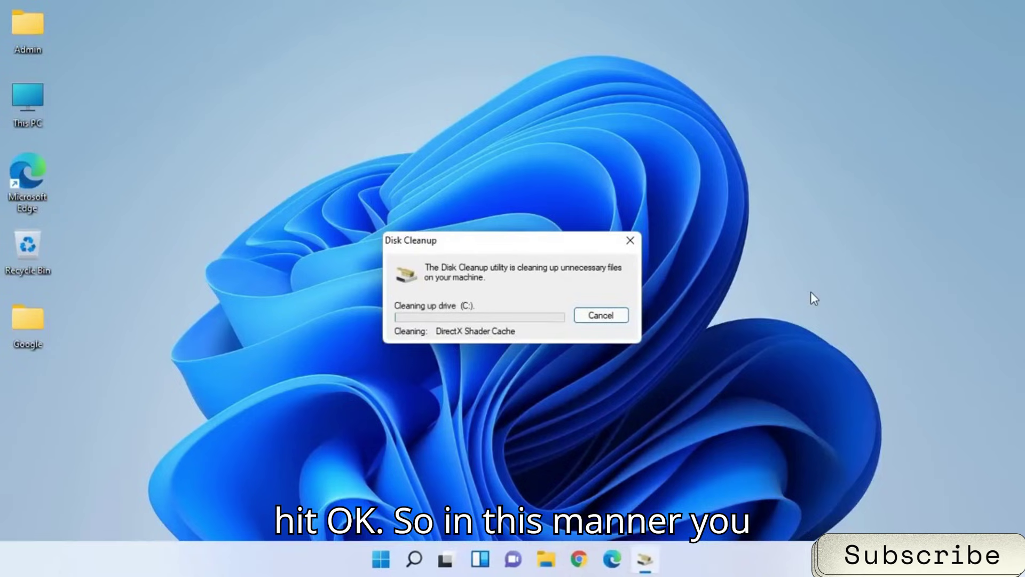